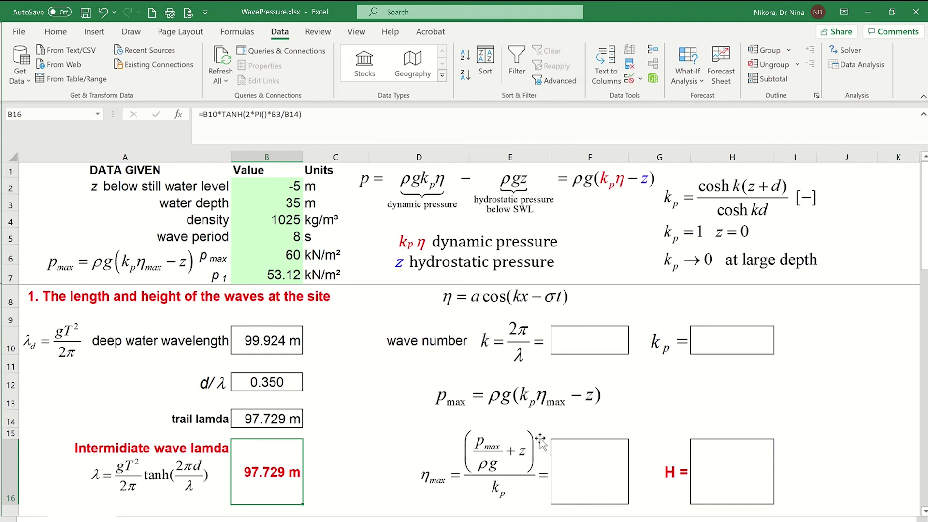
# Step: Calculate the wave number in F10 with the formula =2*PI()/B16
pyautogui.click(569, 348)
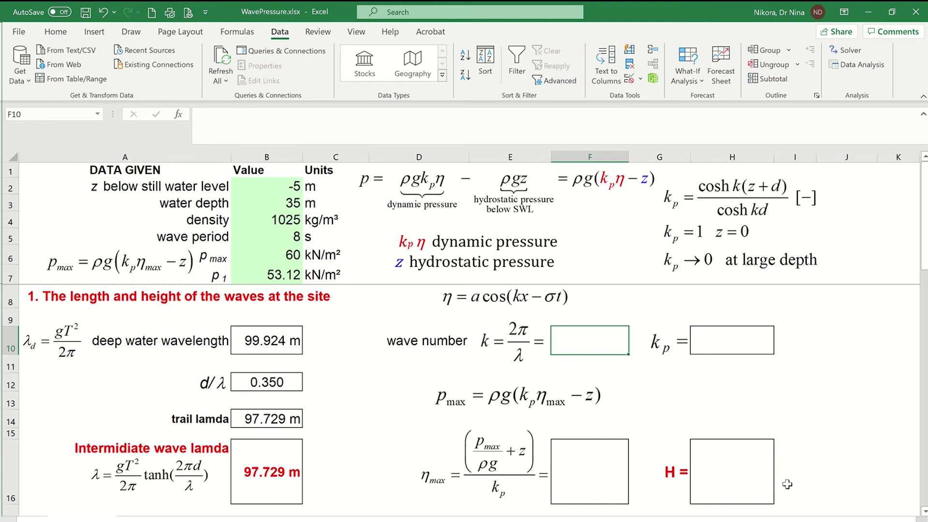
pyautogui.write('=')
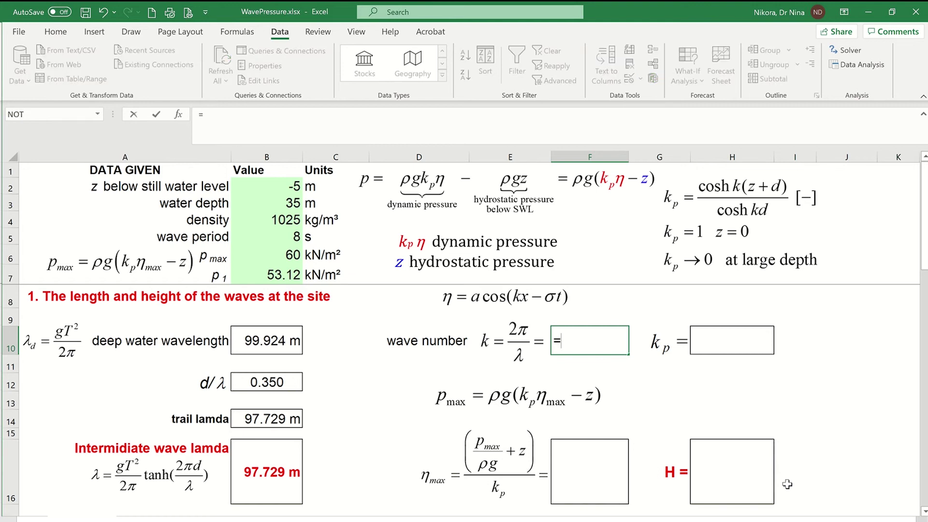
pyautogui.write('2*pi')
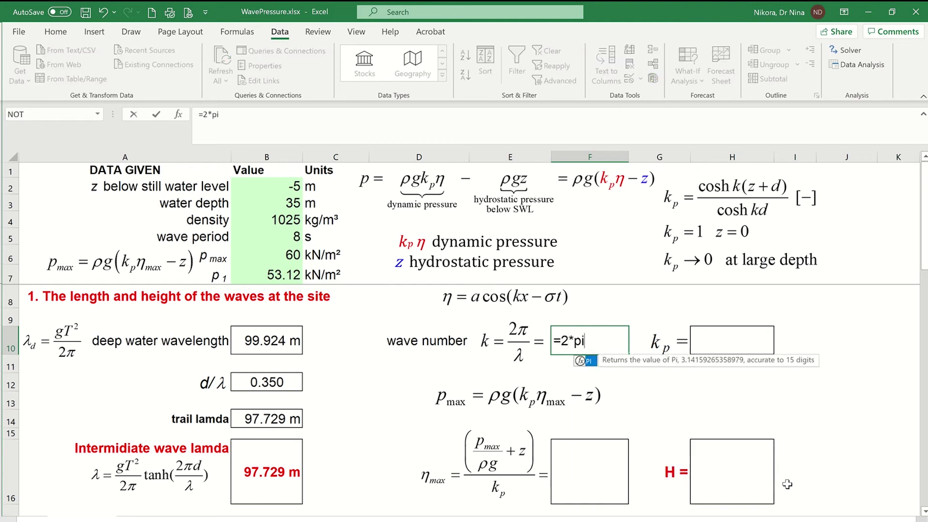
pyautogui.write('()/')
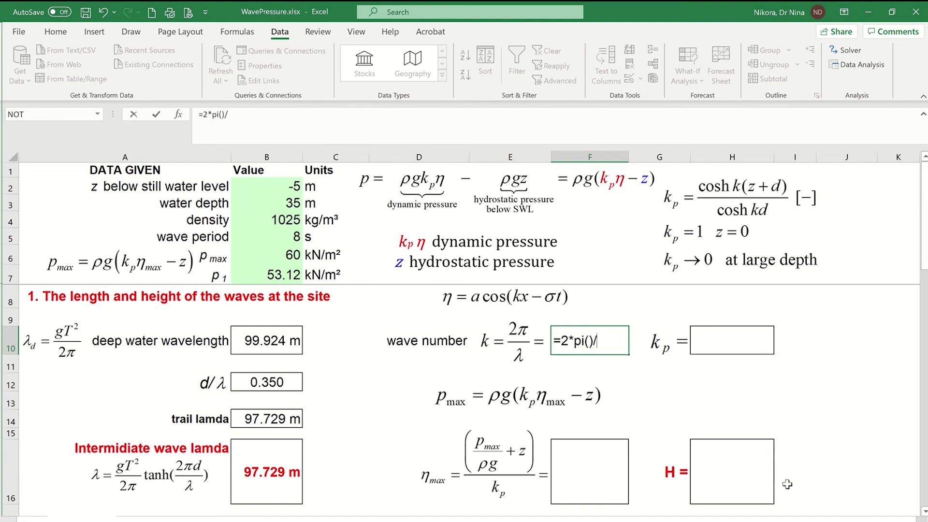
pyautogui.click(277, 474)
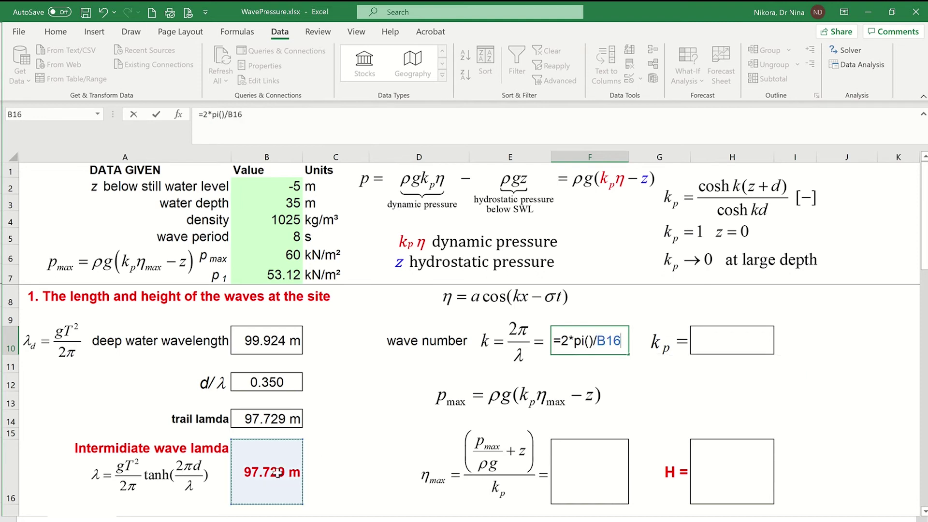
pyautogui.press('Return')
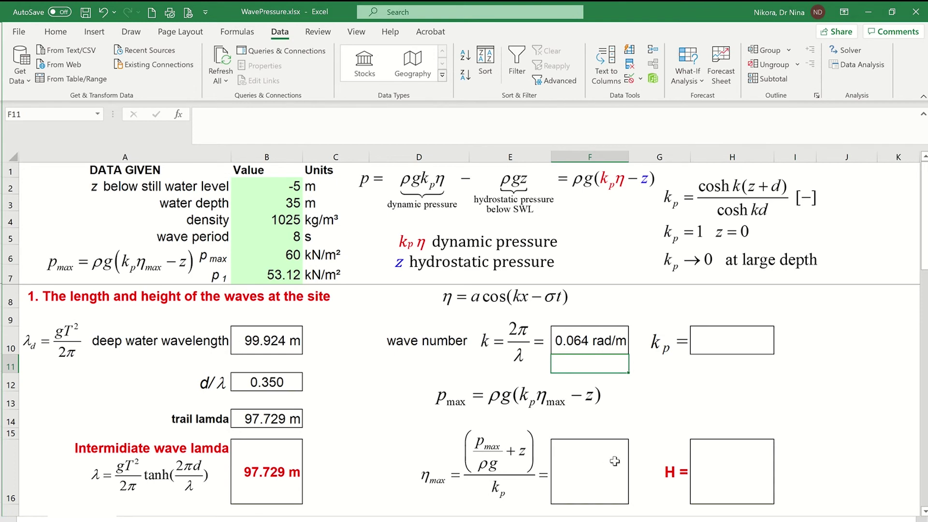
# Step: Begin the pressure response factor formula in H10 with the numerator COSH(F10*(B2+B3))
pyautogui.click(724, 344)
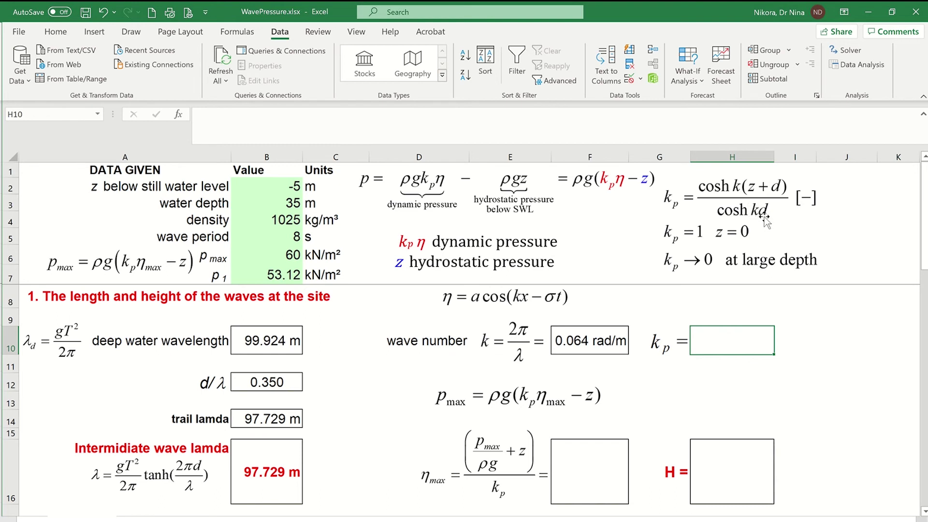
pyautogui.write('=')
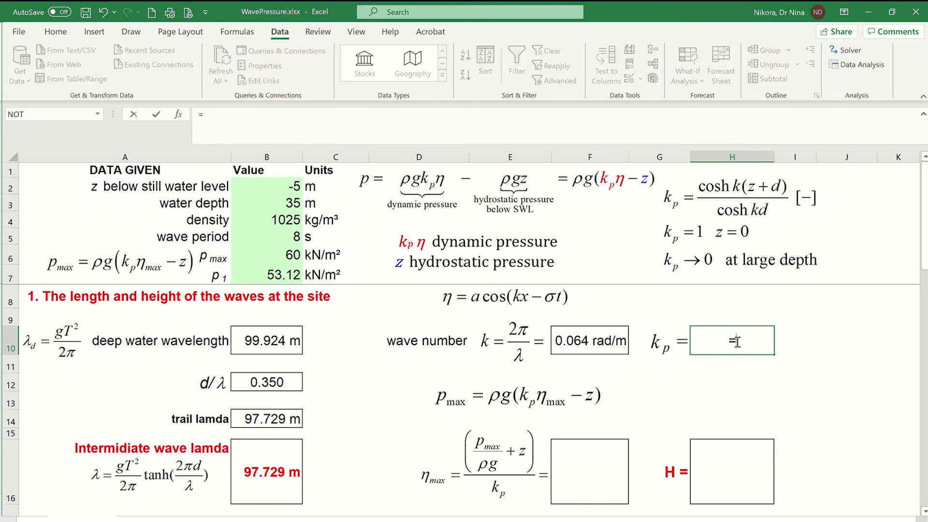
pyautogui.write('co')
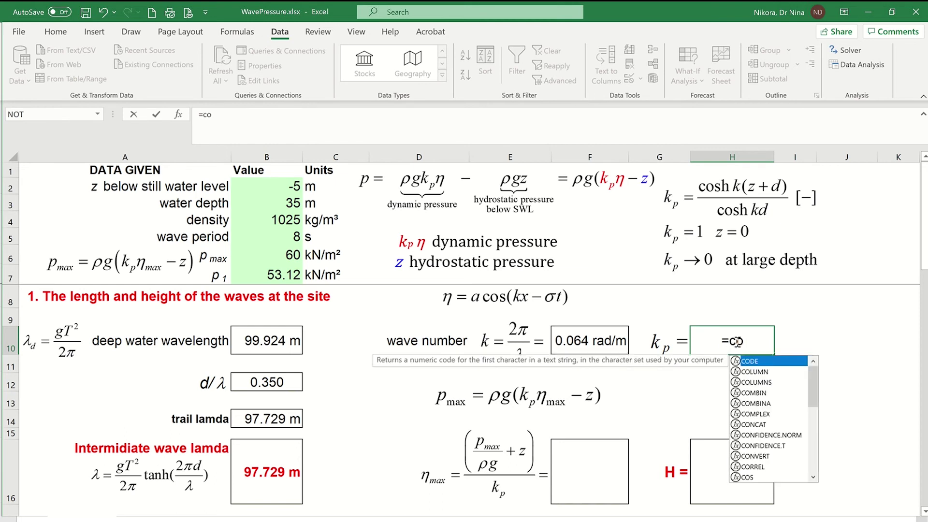
pyautogui.write('sh(')
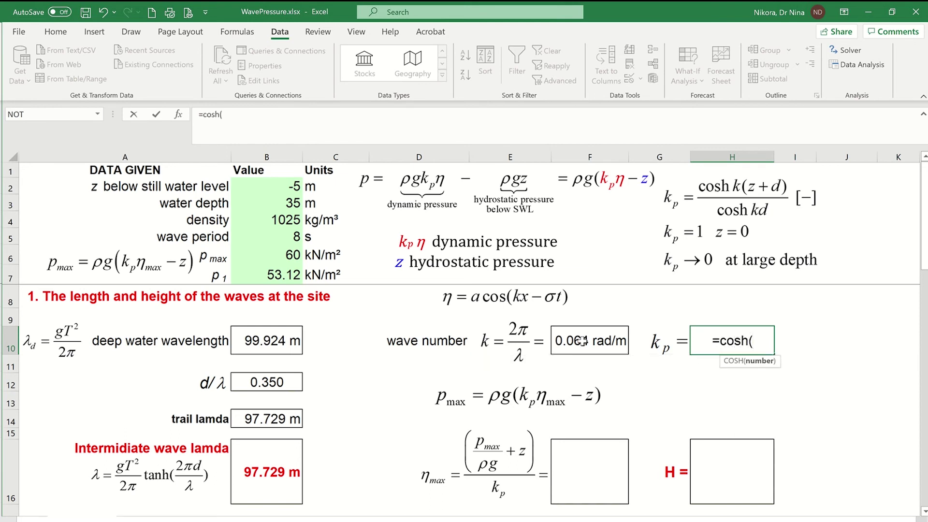
pyautogui.click(598, 351)
pyautogui.write('*')
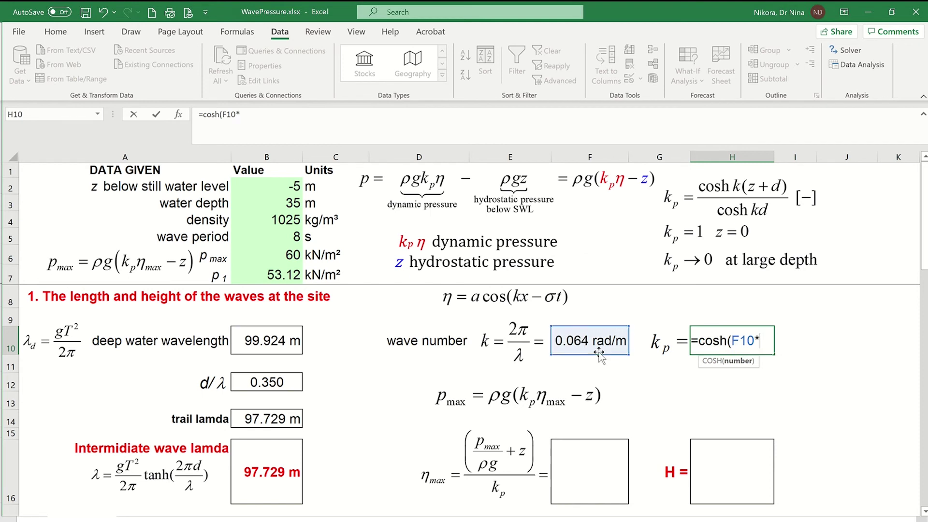
pyautogui.write('(')
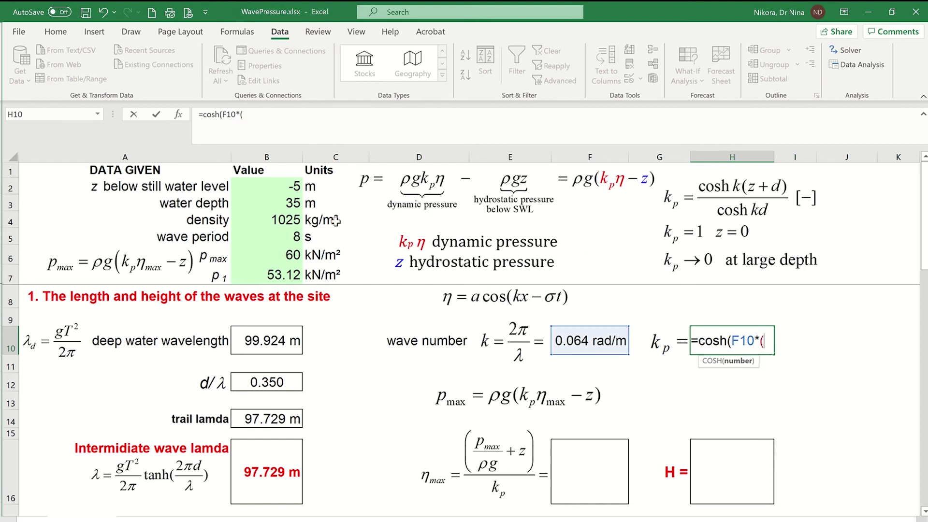
pyautogui.click(279, 187)
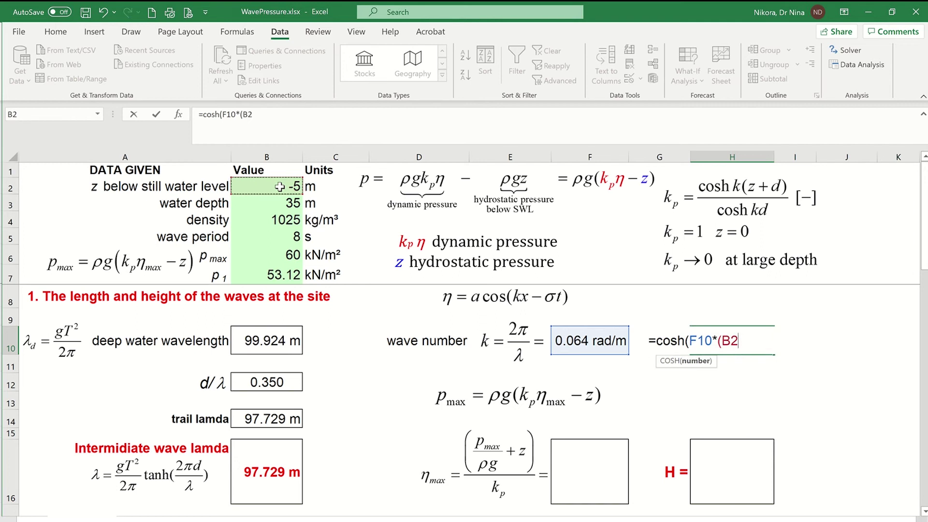
pyautogui.write('+')
pyautogui.click(297, 206)
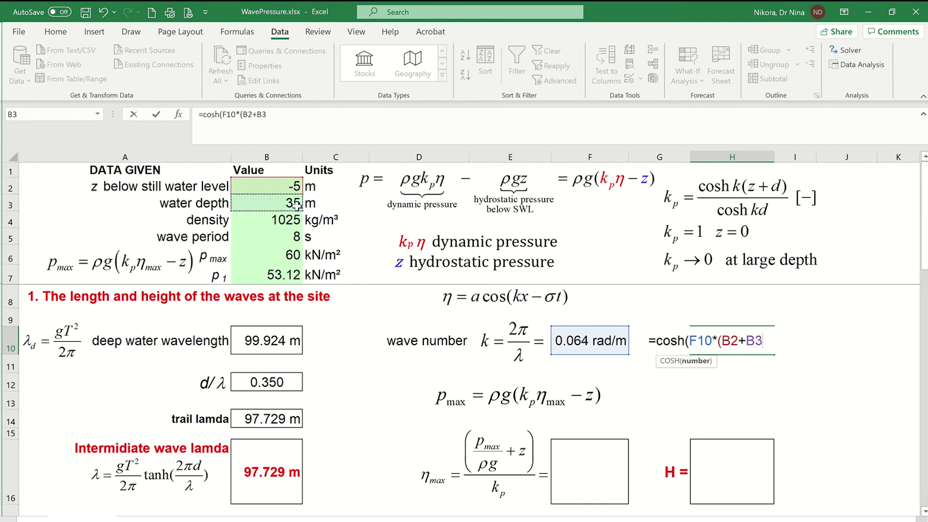
pyautogui.write('))')
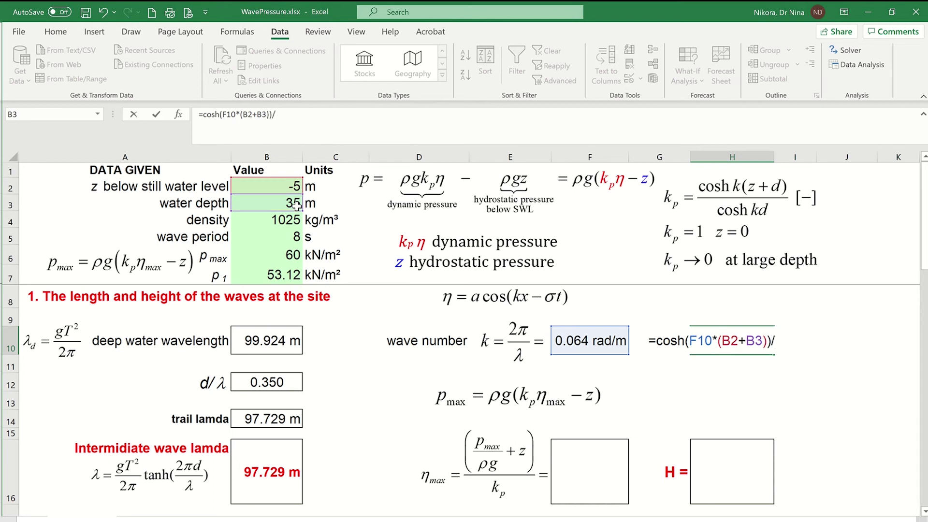
# Step: Complete the pressure response factor formula in H10 by dividing the numerator by COSH(F10*B3)
pyautogui.write('/cosah')
pyautogui.press('BackSpace')
pyautogui.press('Left')
pyautogui.press('Delete')
pyautogui.write('s')
pyautogui.press('BackSpace')
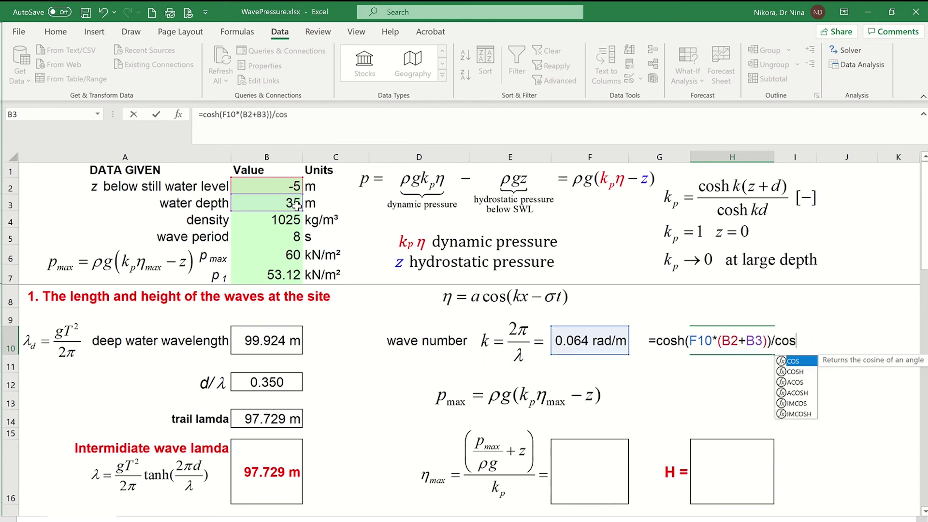
pyautogui.write('h(')
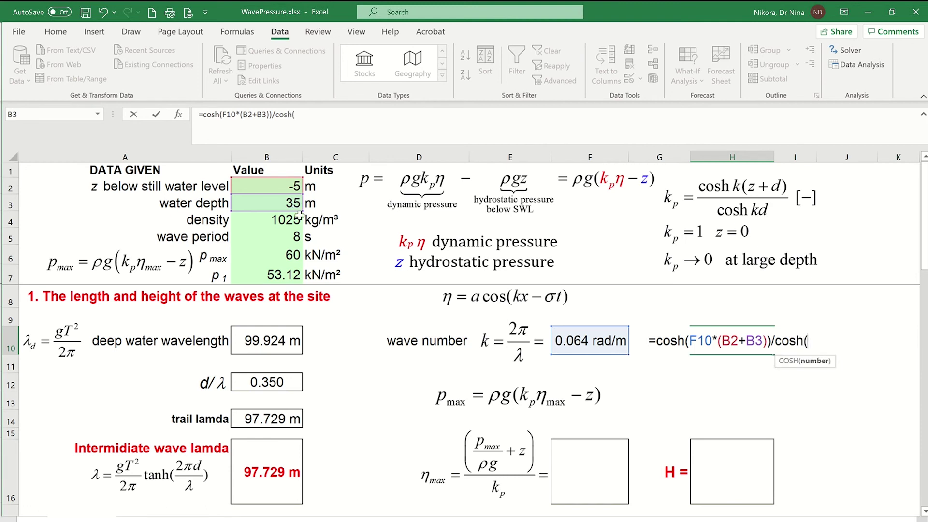
pyautogui.click(604, 346)
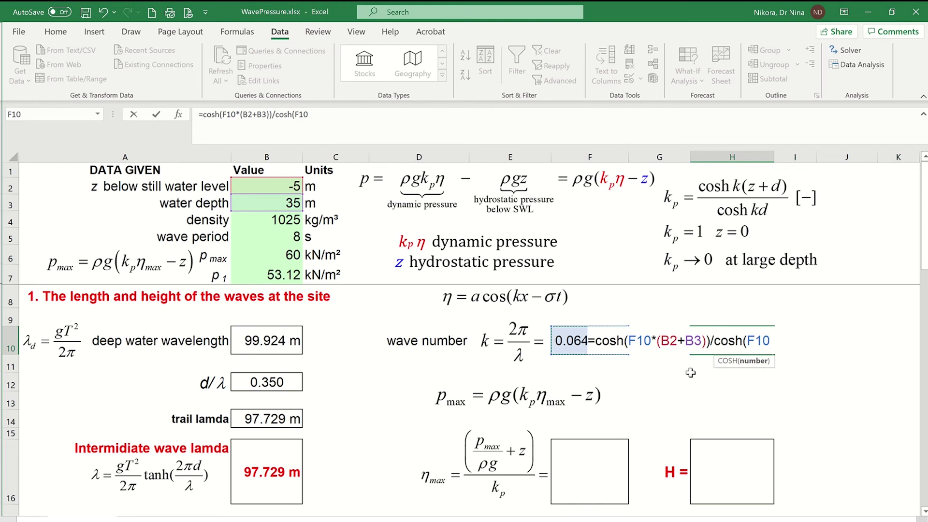
pyautogui.write('*')
pyautogui.click(271, 207)
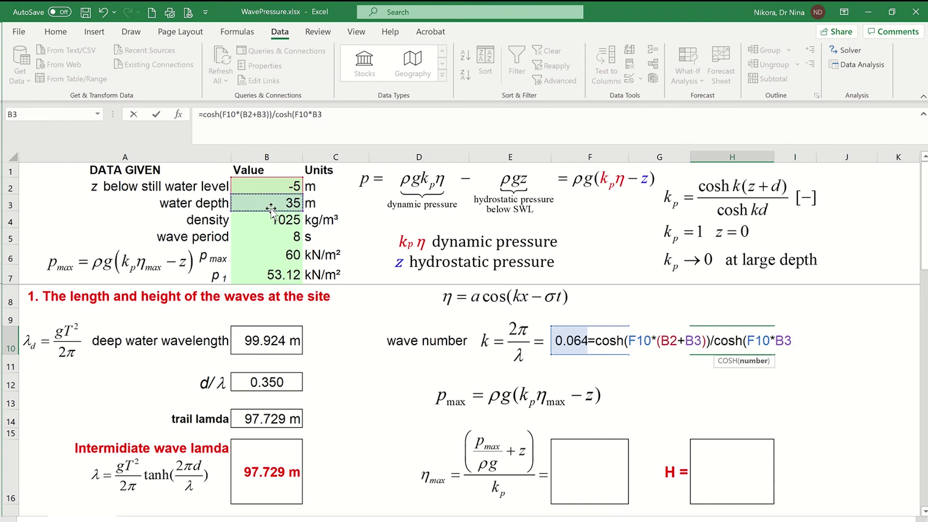
pyautogui.write(')')
pyautogui.press('Return')
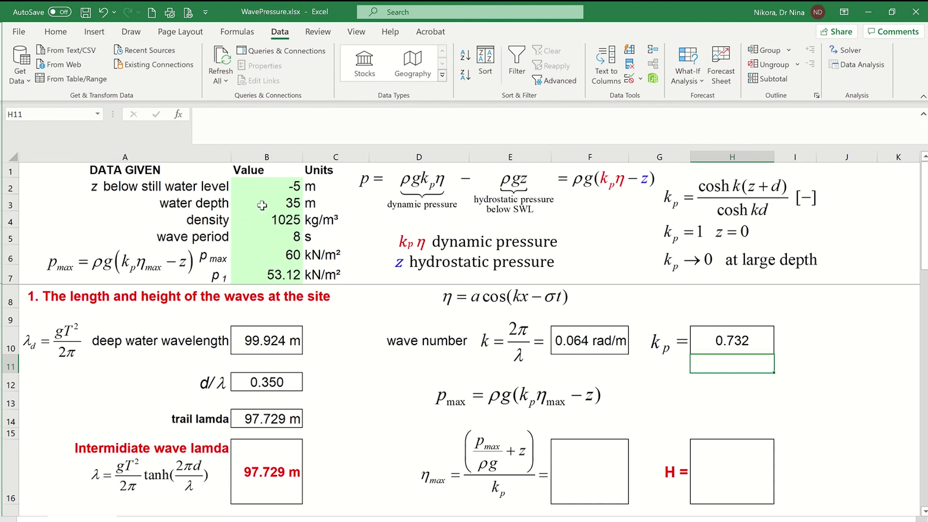
# Step: Calculate the maximum surface elevation in F16 with the formula =(B6*1000/(B4*9.81)+B2)/H10
pyautogui.click(587, 459)
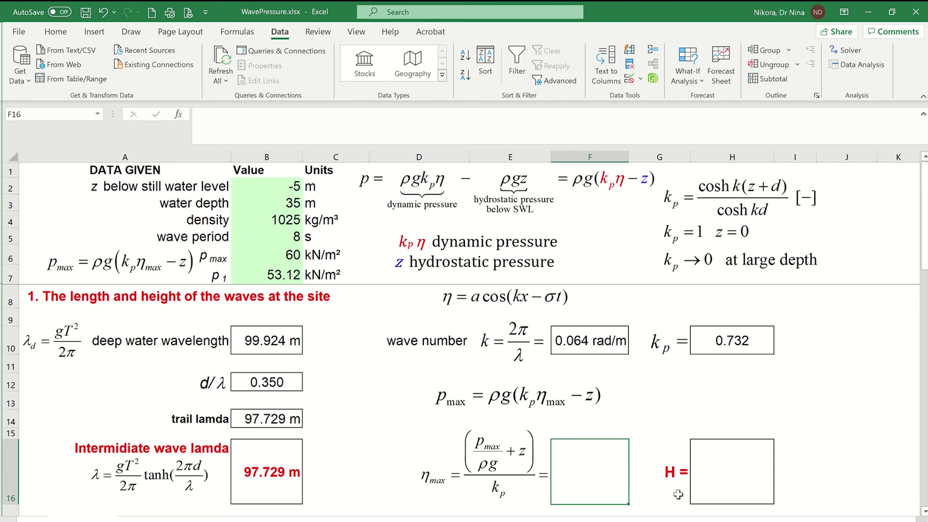
pyautogui.write('=')
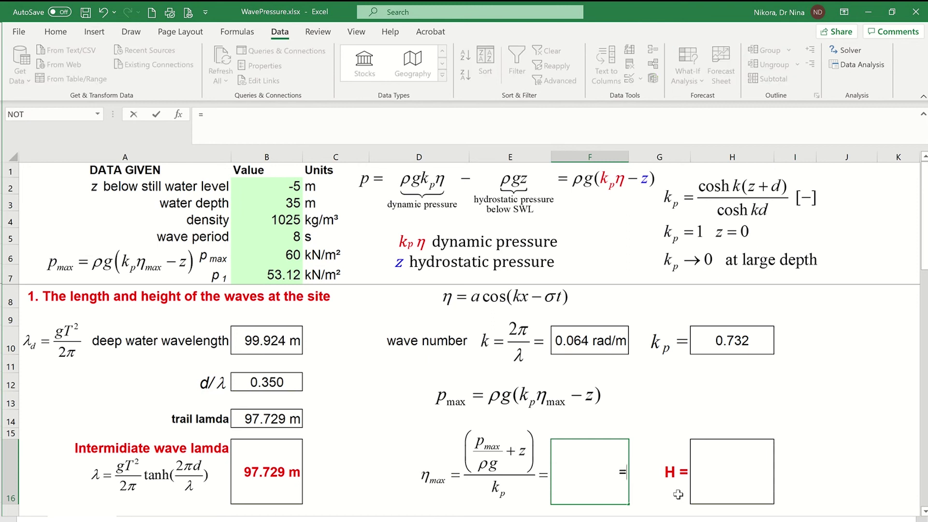
pyautogui.write('(')
pyautogui.click(279, 256)
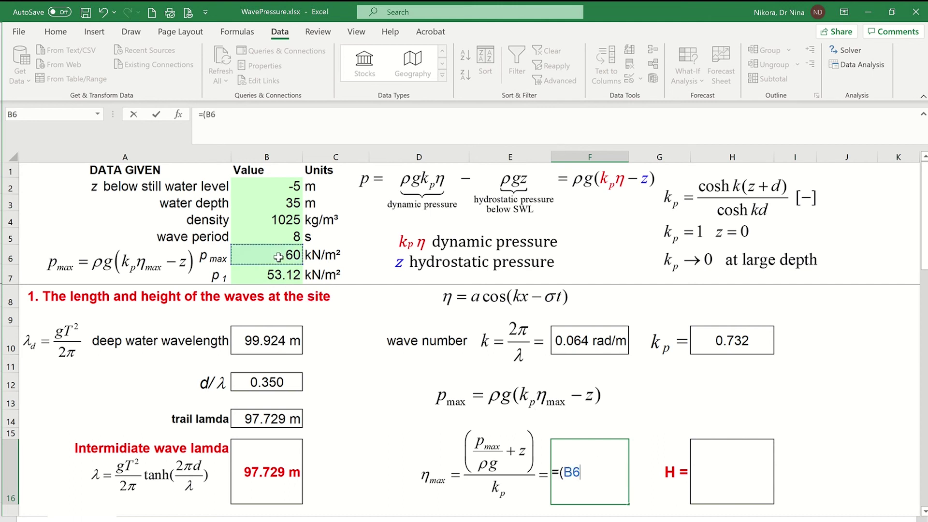
pyautogui.write('*1000')
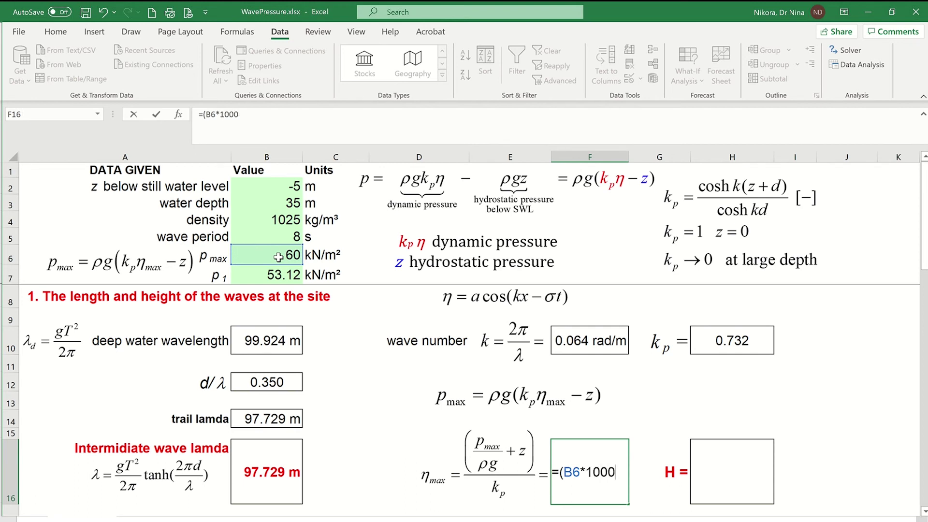
pyautogui.write('/(')
pyautogui.click(269, 219)
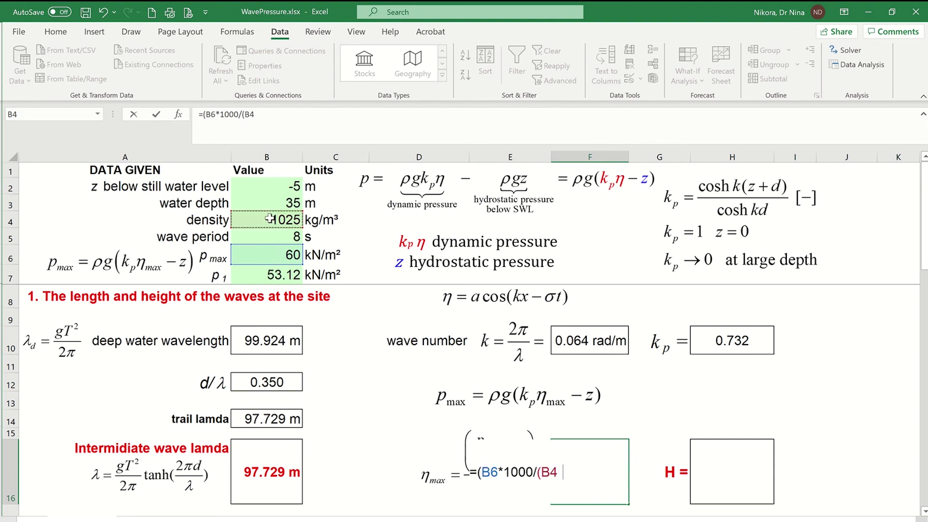
pyautogui.write('*9.81')
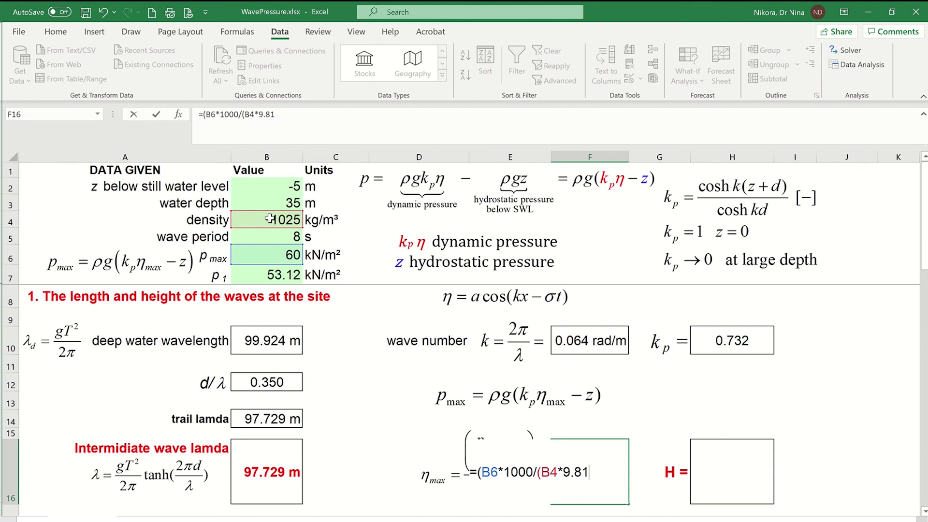
pyautogui.write(')+')
pyautogui.click(268, 182)
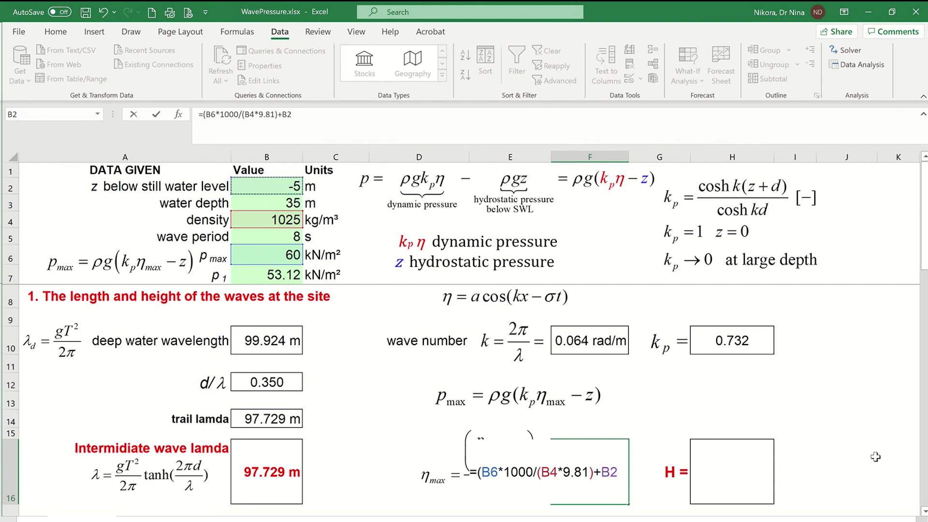
pyautogui.write(')/')
pyautogui.click(726, 341)
pyautogui.press('Return')
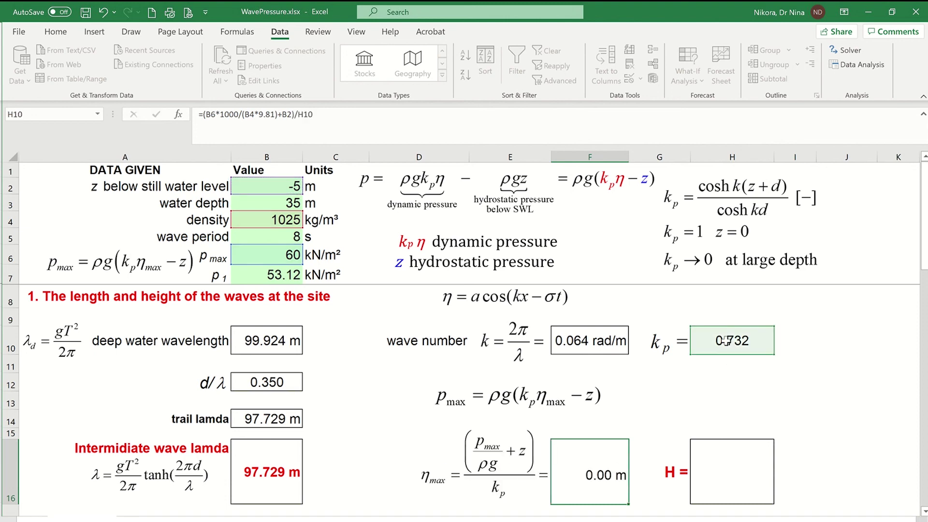
pyautogui.click(613, 450)
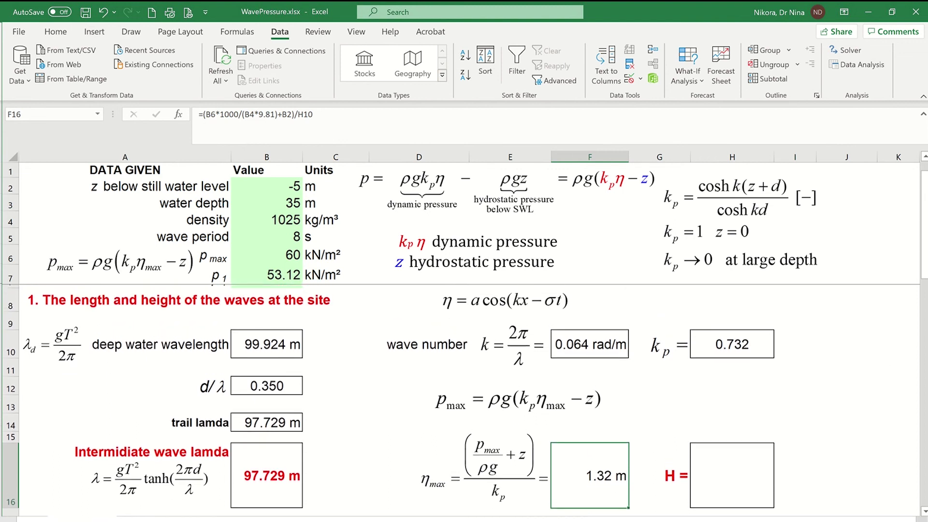
# Step: Calculate the wave height H in H16 as twice the maximum surface elevation, =2*F16
pyautogui.click(729, 472)
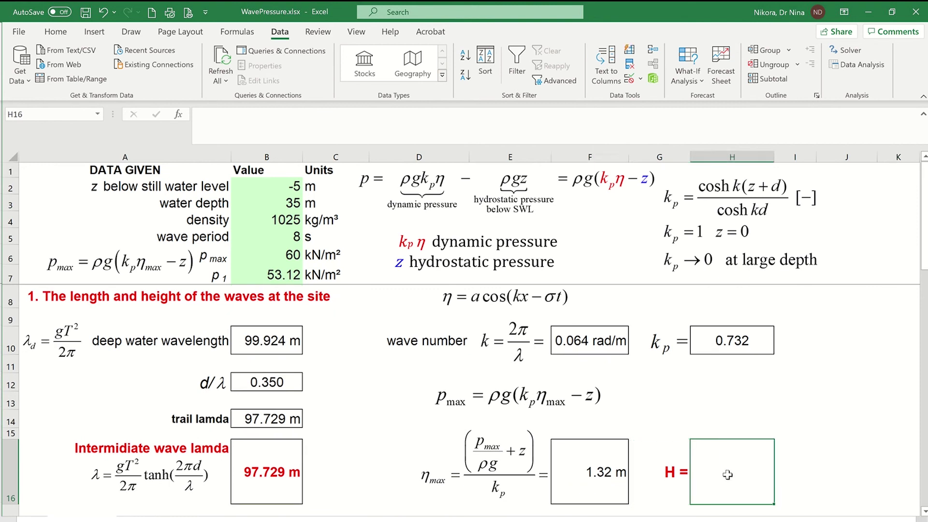
pyautogui.write('=2*')
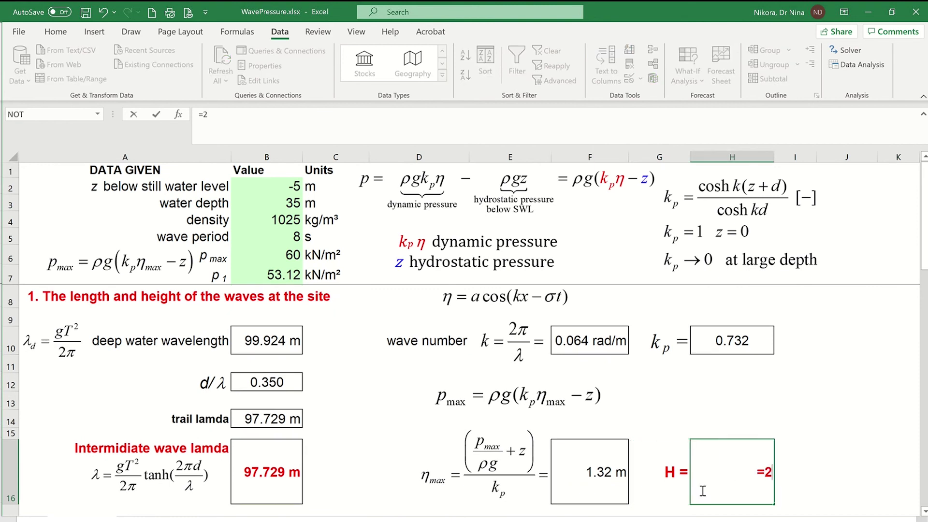
pyautogui.click(599, 480)
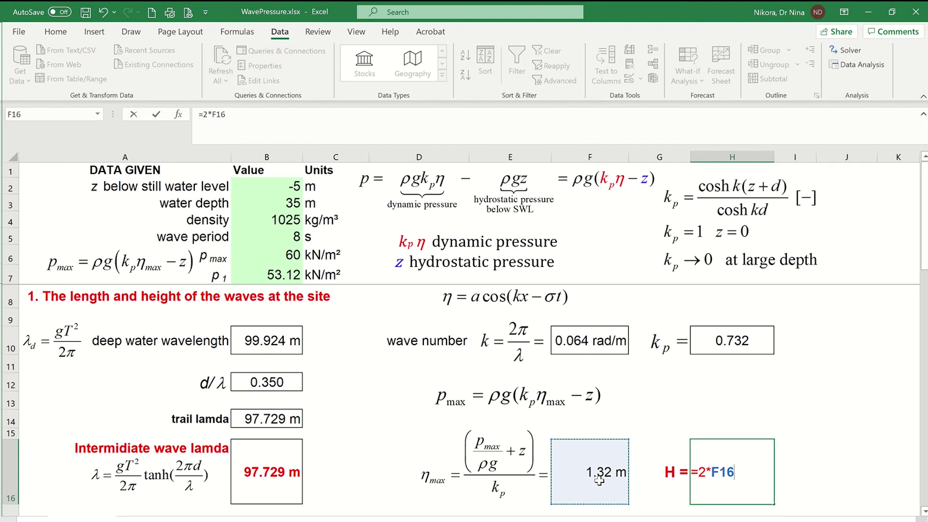
pyautogui.press('Return')
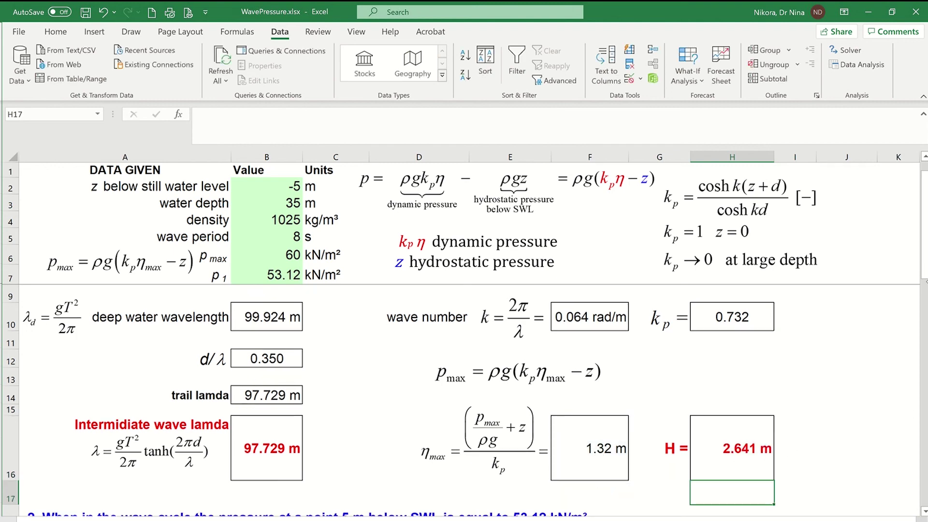
# Step: Review the intermediate wavelength in B16 and go back to the sheet with the practical problem statement
pyautogui.scroll(1, 386, 401)
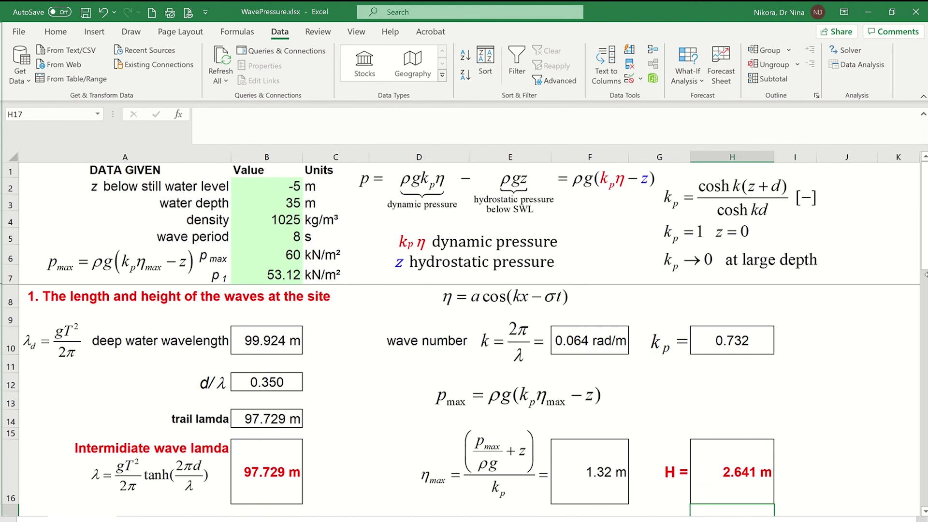
pyautogui.click(275, 466)
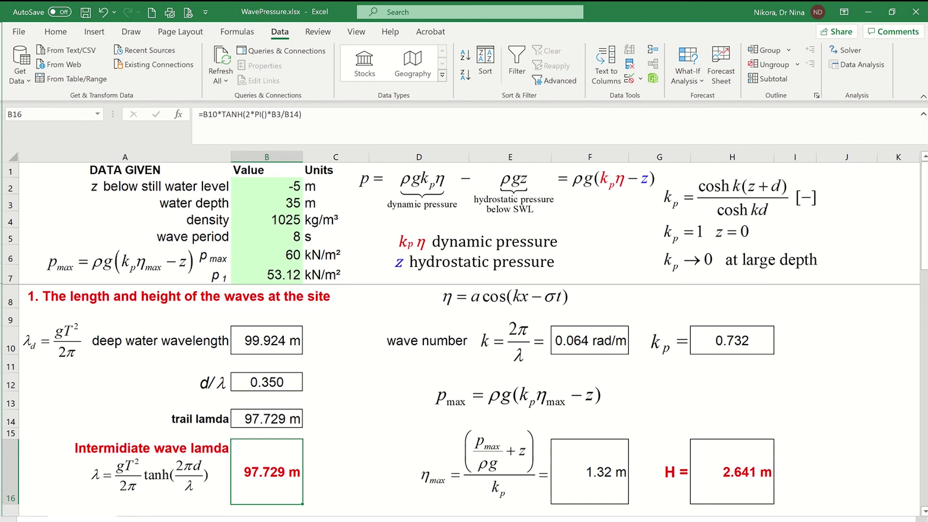
pyautogui.hotkey('ctrl', 'pageup')
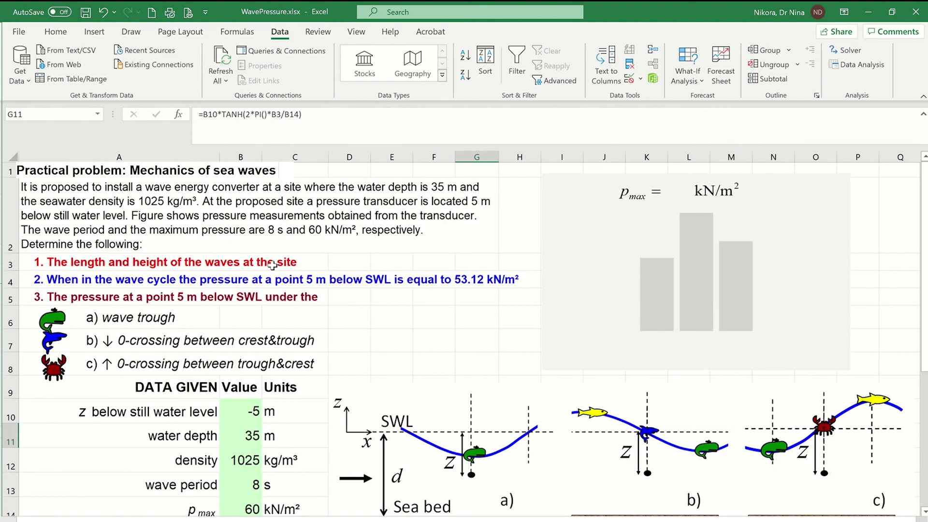